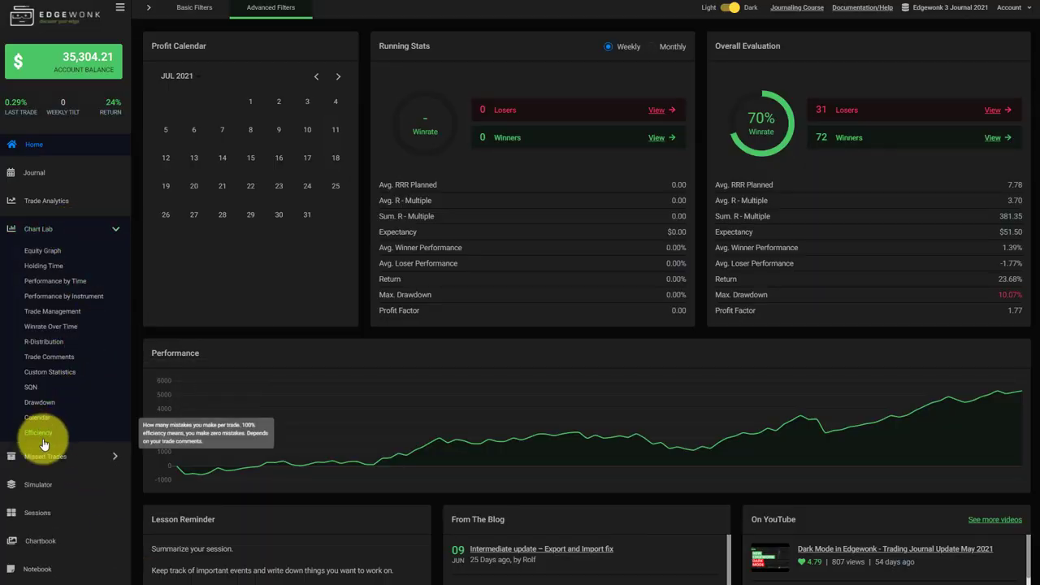
Open the Efficiency chart in the Chart Lab and switch the display to light mode
click(39, 434)
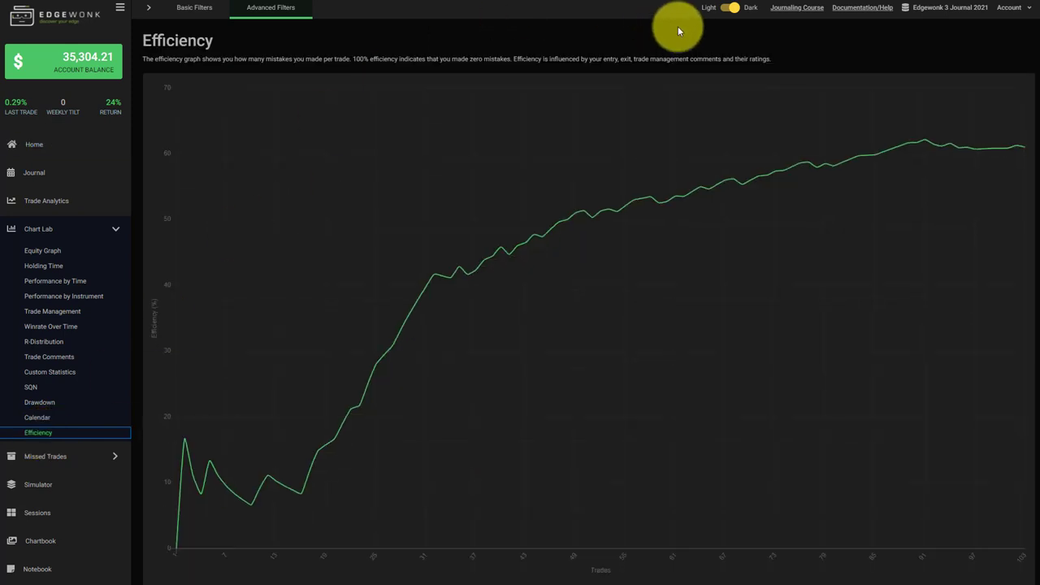
click(734, 9)
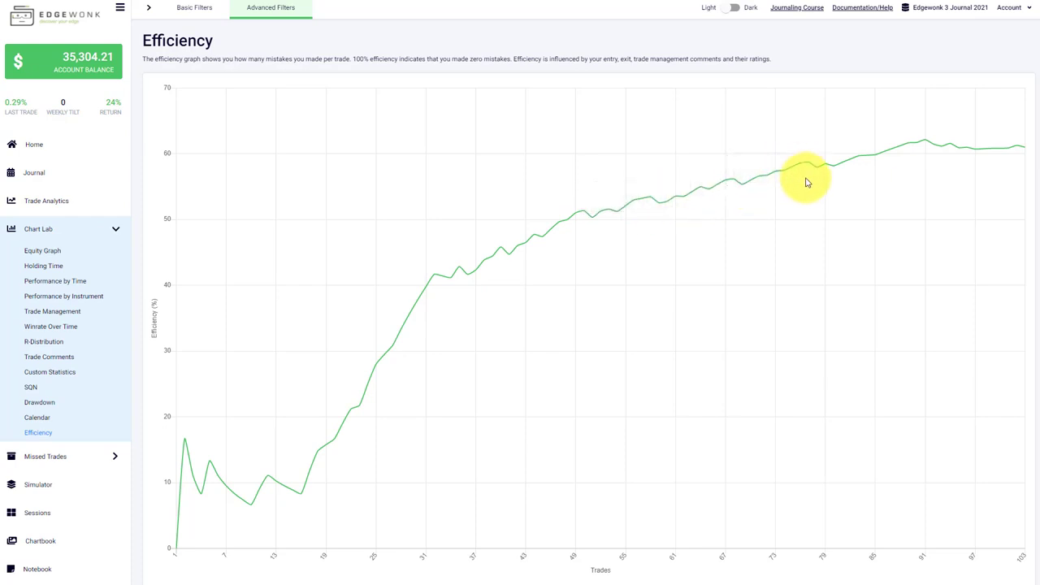
Review the entry comment options in the advanced data of the 2021-03-01 USDJPY trade, and return to the Efficiency chart
click(80, 179)
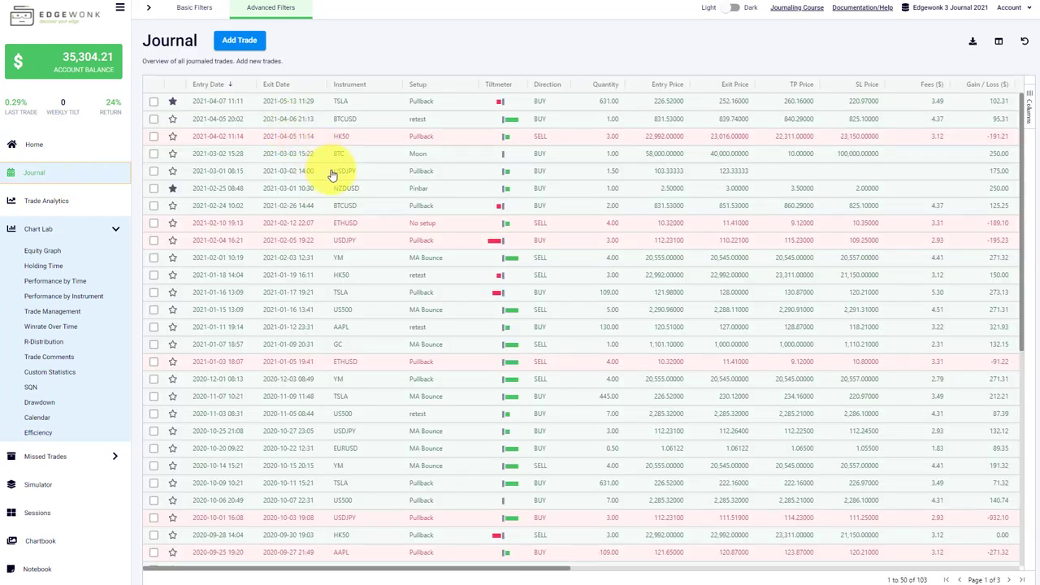
click(332, 175)
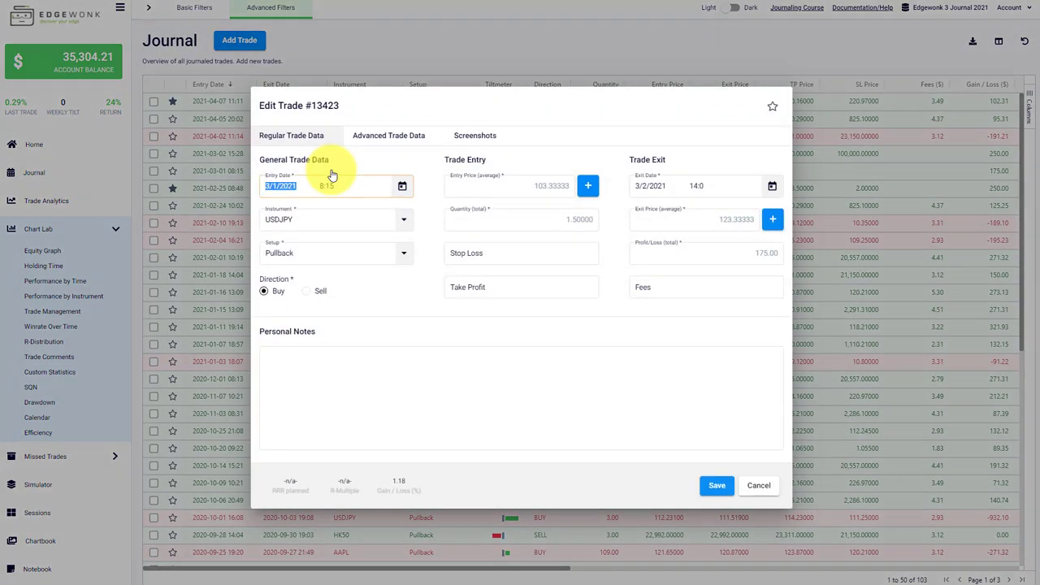
click(409, 137)
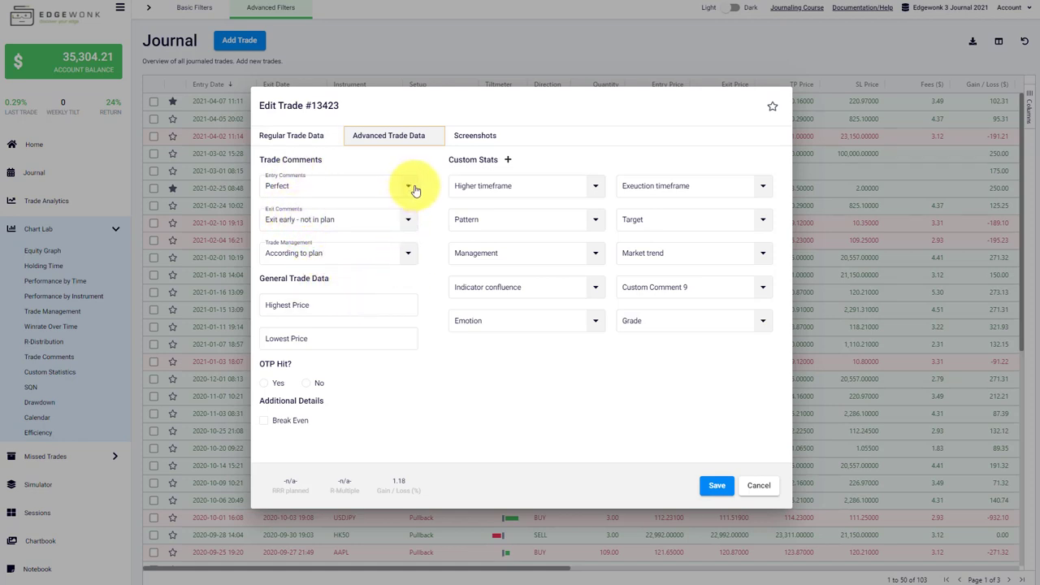
click(413, 188)
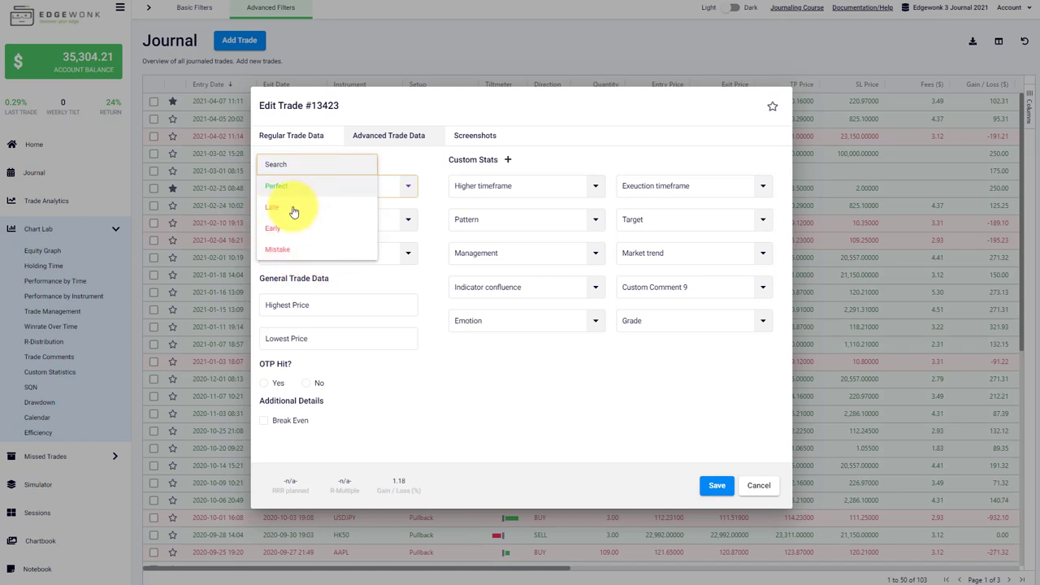
click(425, 251)
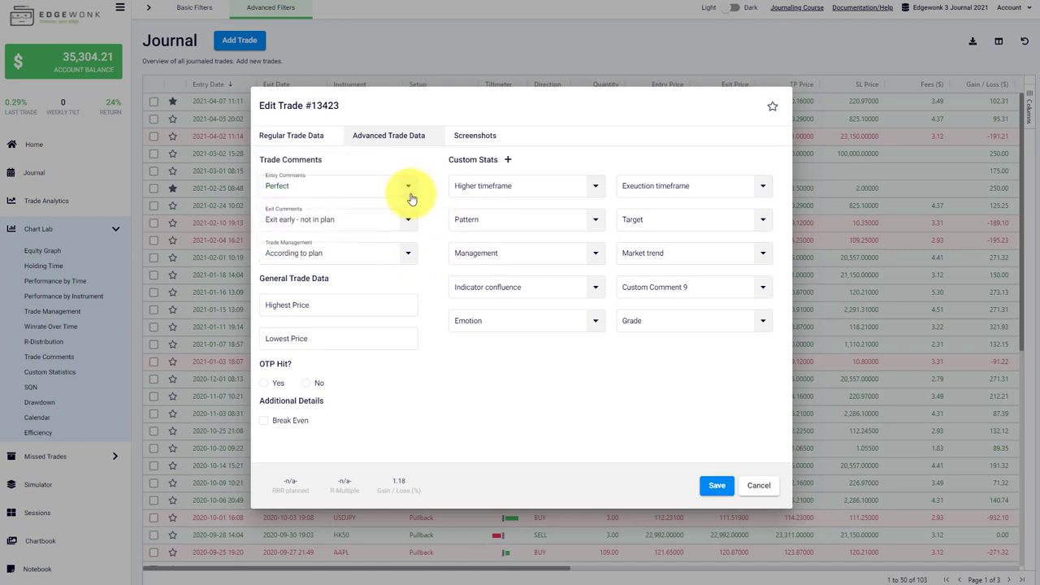
click(411, 195)
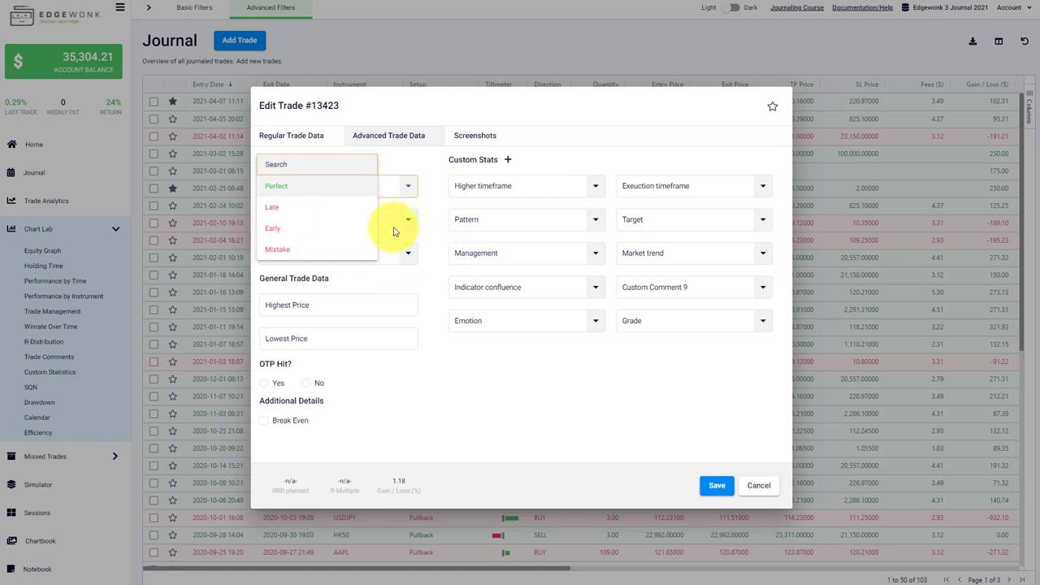
click(433, 256)
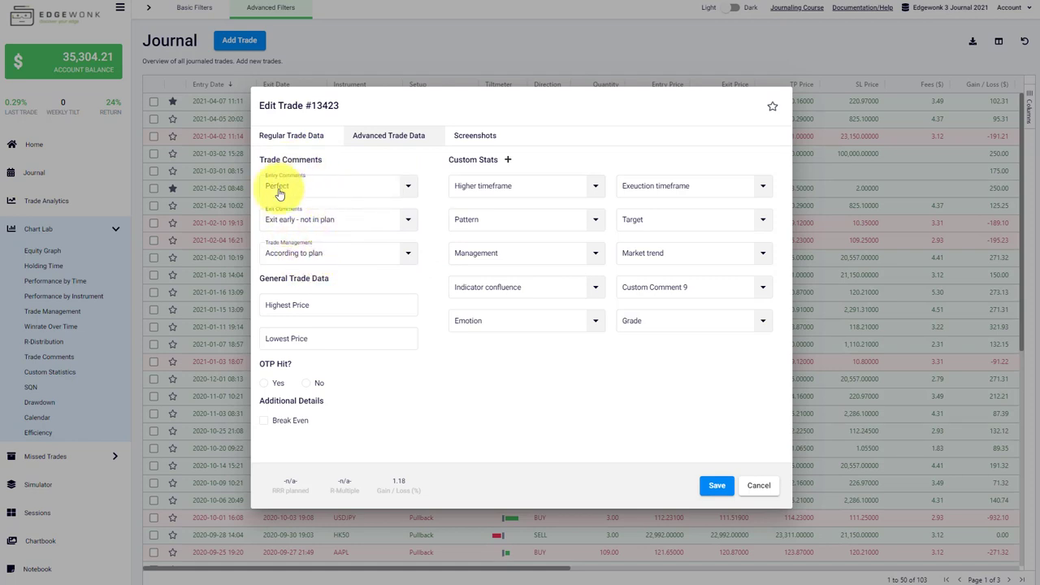
mouse_move(295, 181)
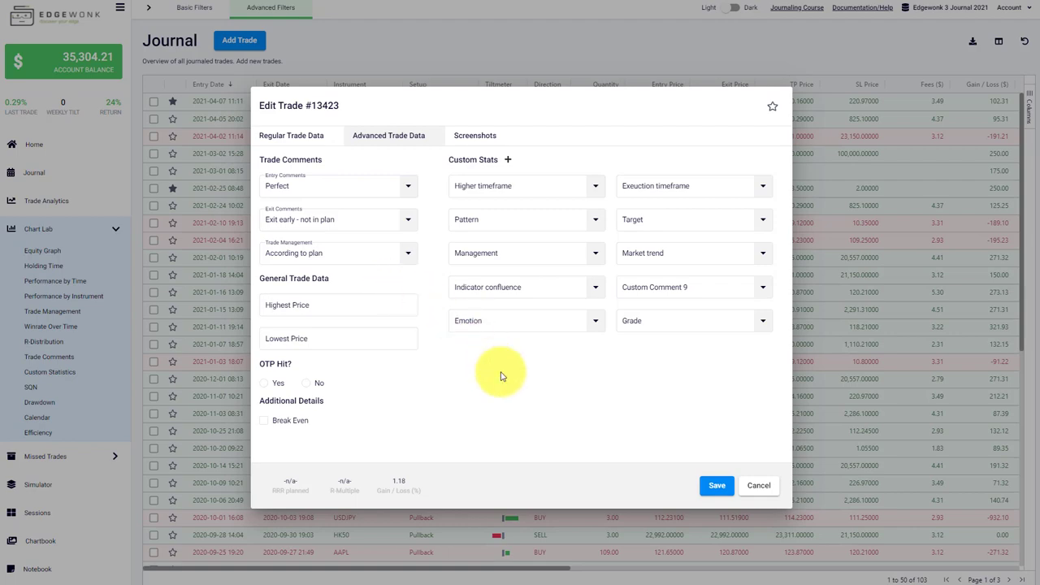
click(761, 488)
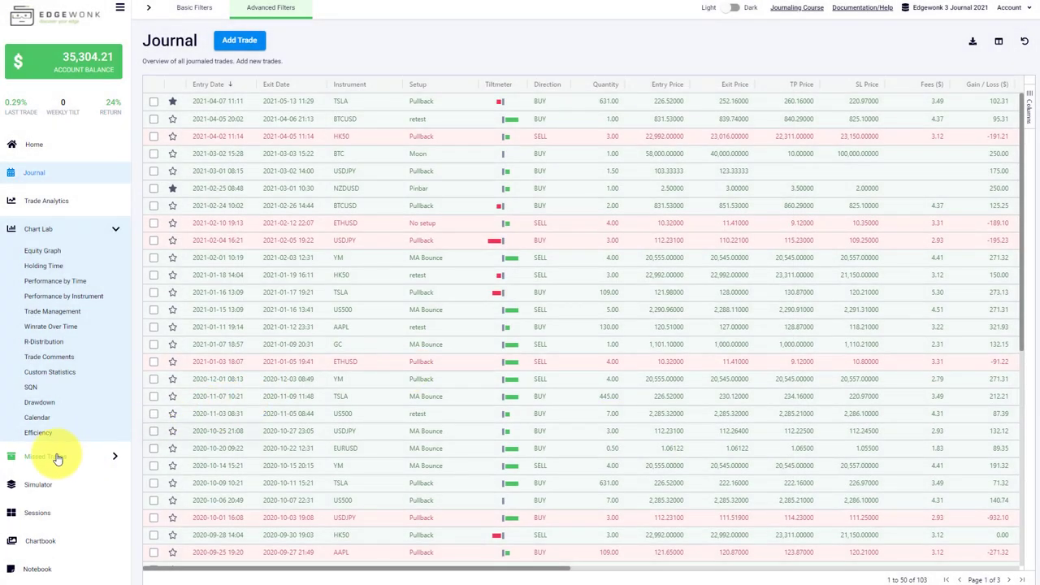
click(43, 433)
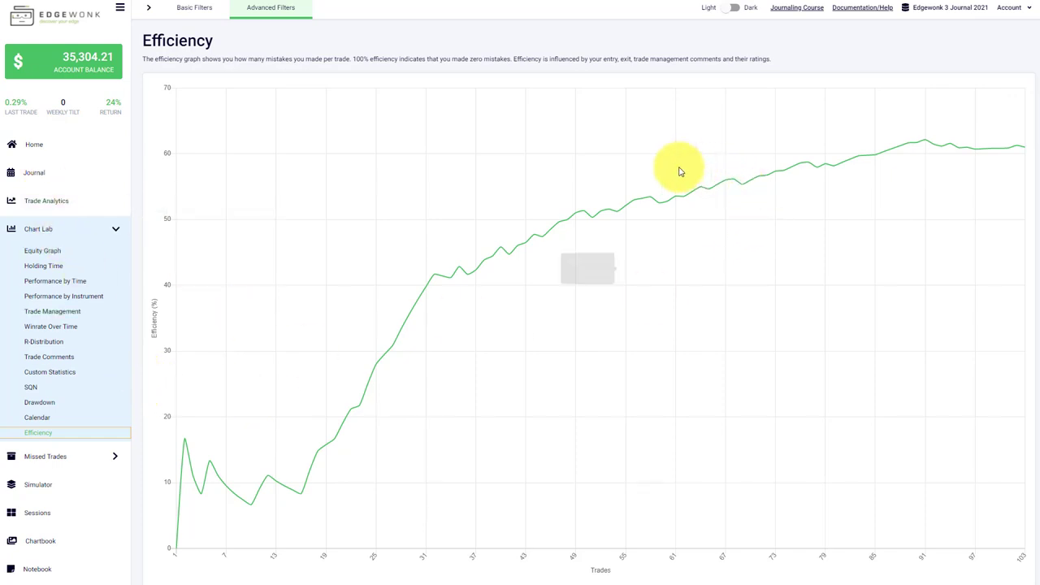
Review the entry, exit and trade management comments of the 2021-04-05 BTCUSD journal trade, closing it without saving
click(67, 177)
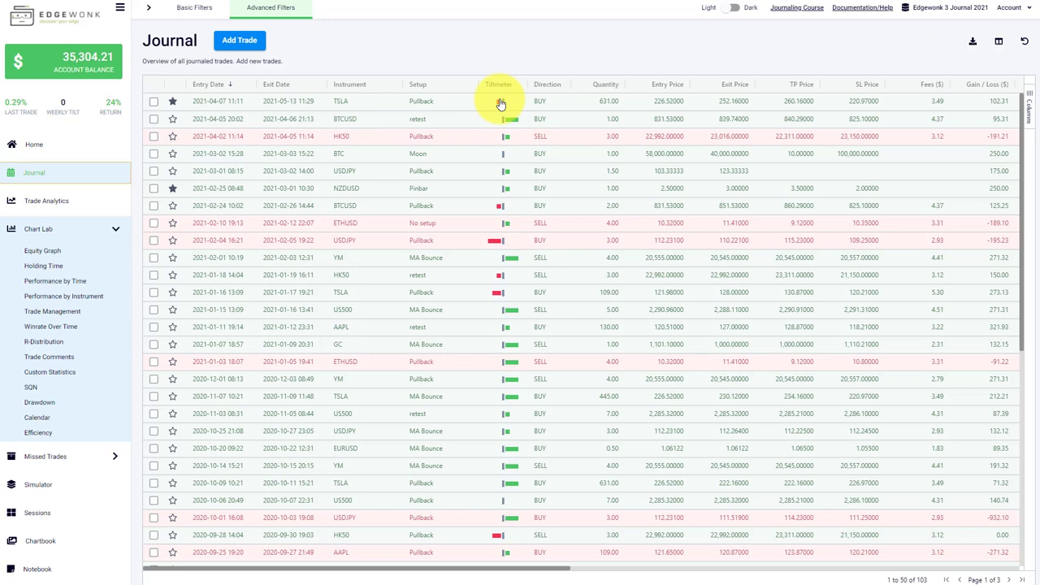
click(399, 124)
click(403, 140)
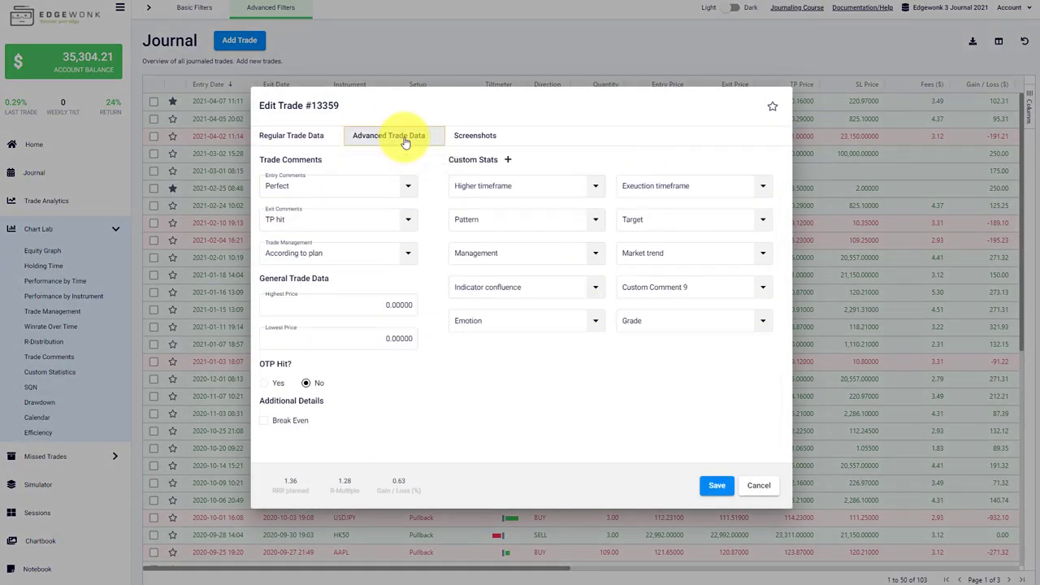
click(406, 186)
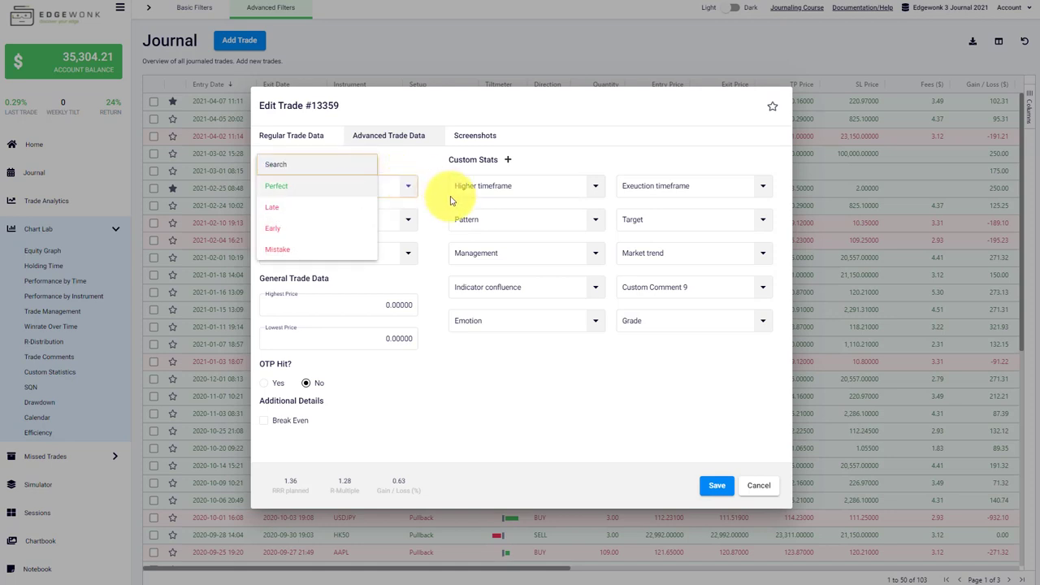
click(358, 186)
click(409, 219)
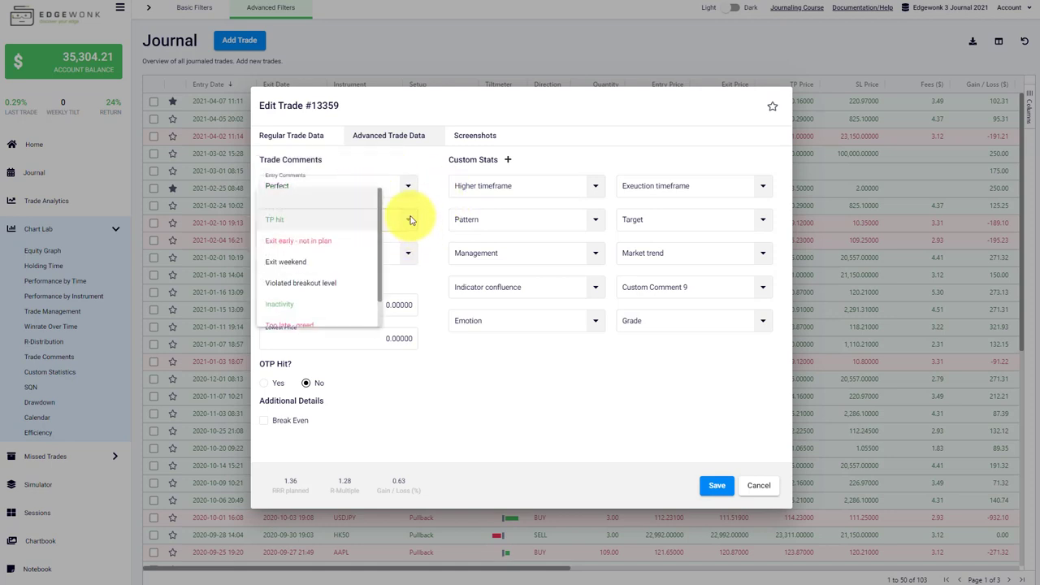
click(321, 222)
click(408, 254)
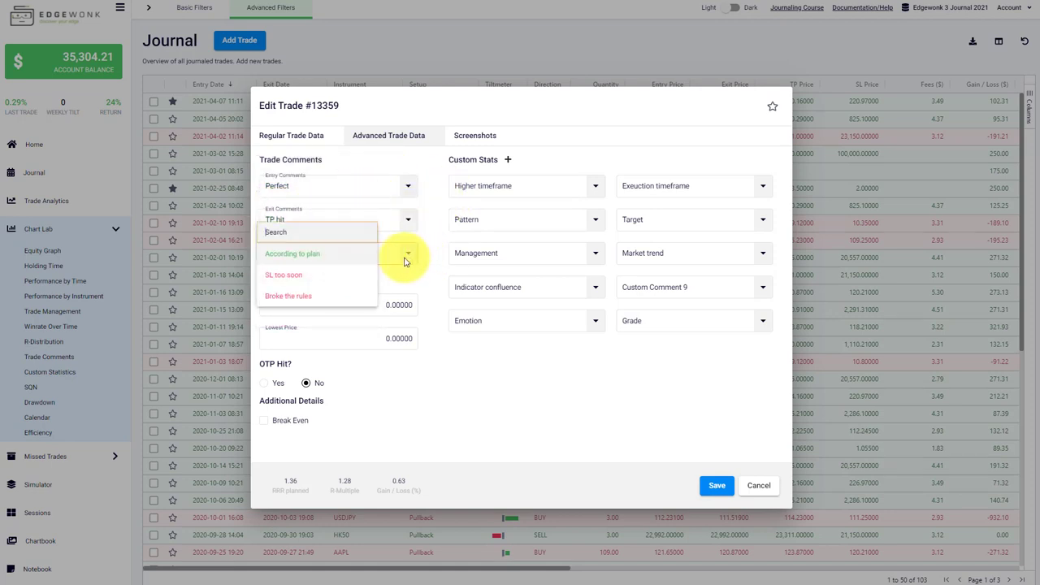
click(436, 282)
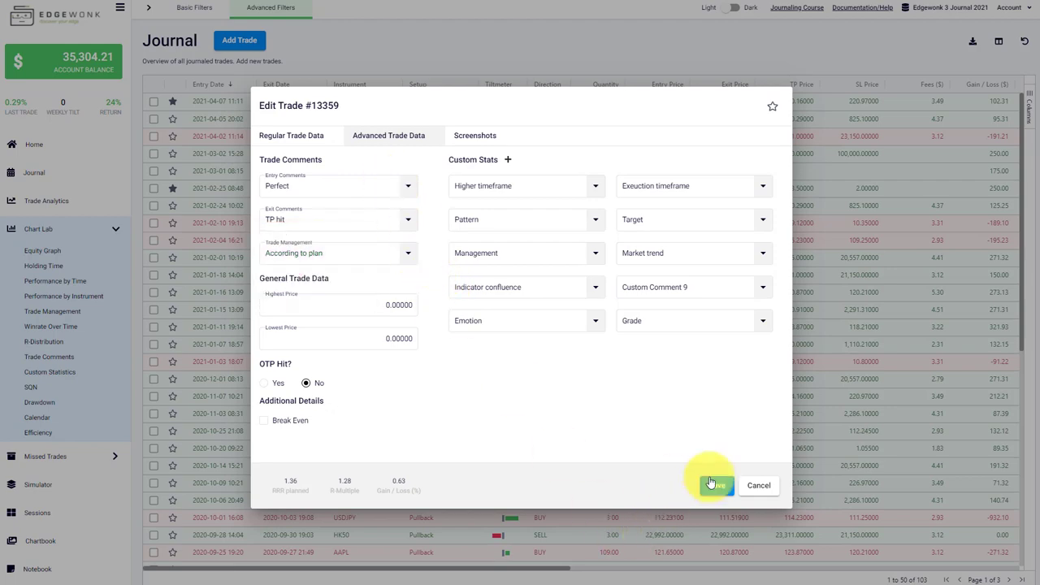
click(759, 485)
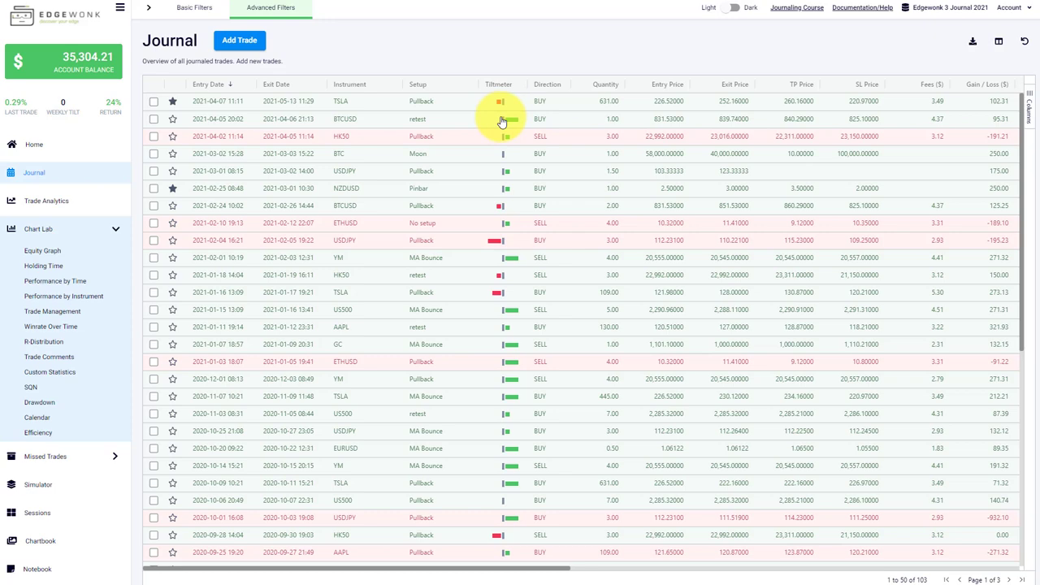
Examine the entry, exit and trade management comment options of the 2021-04-07 TSLA trade without saving changes
click(451, 107)
click(386, 135)
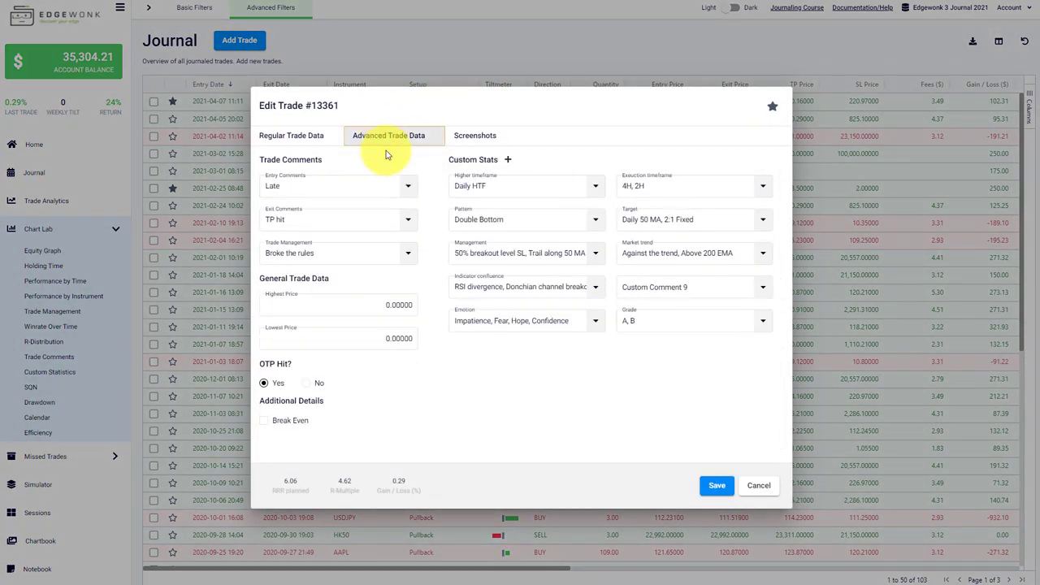
click(391, 188)
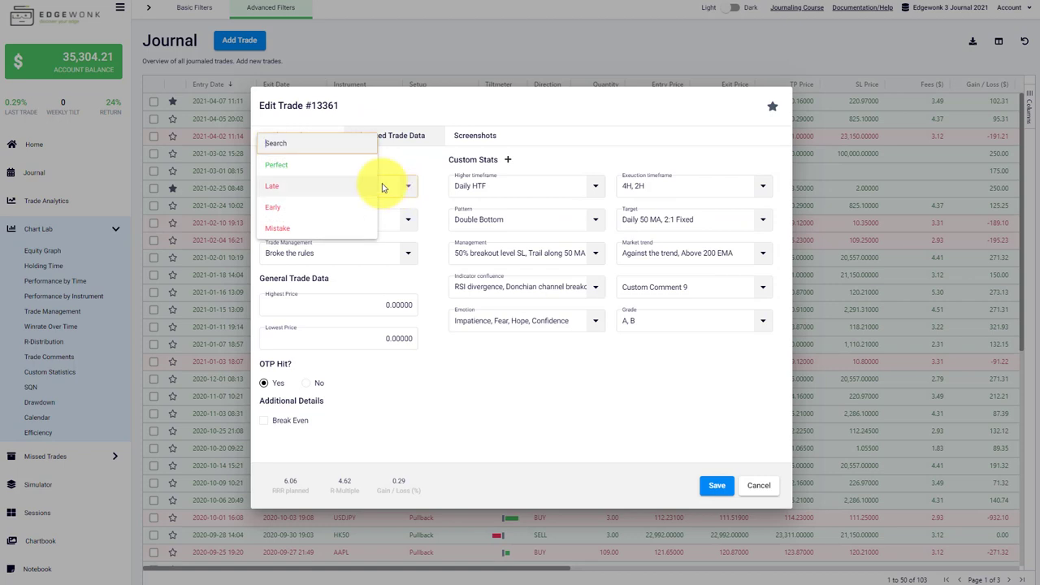
click(438, 213)
click(407, 218)
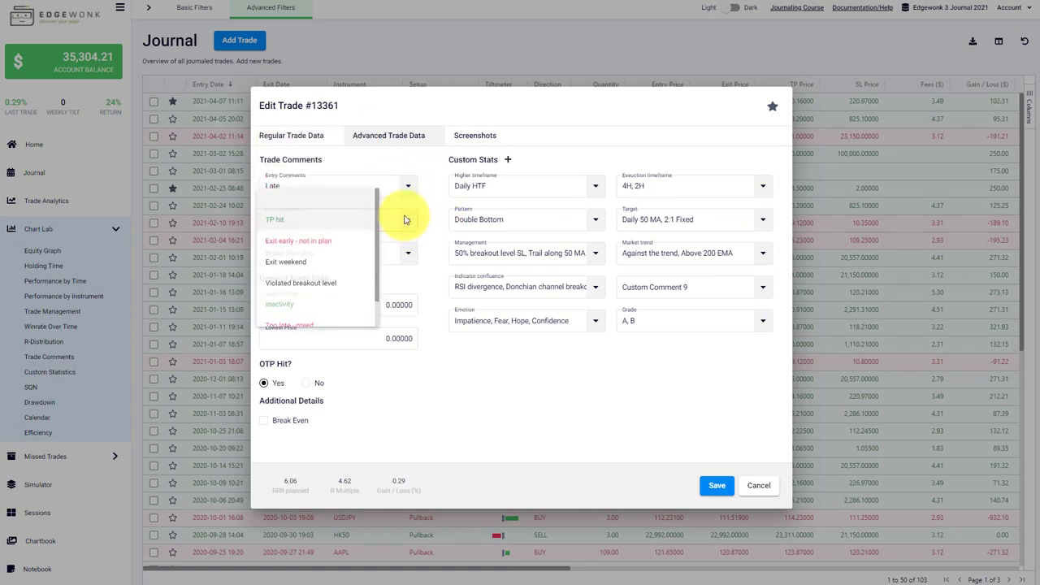
click(409, 223)
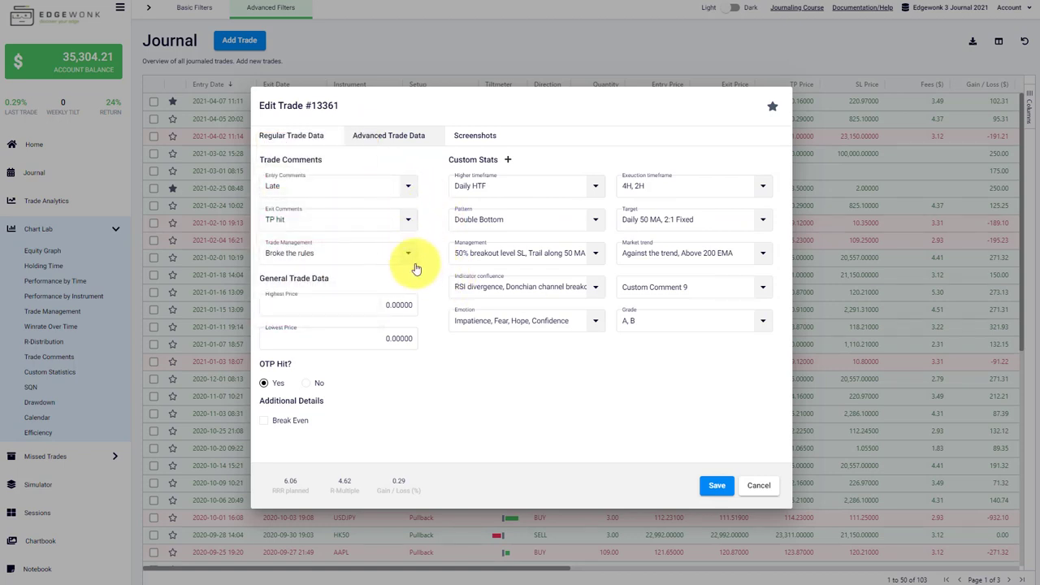
click(408, 255)
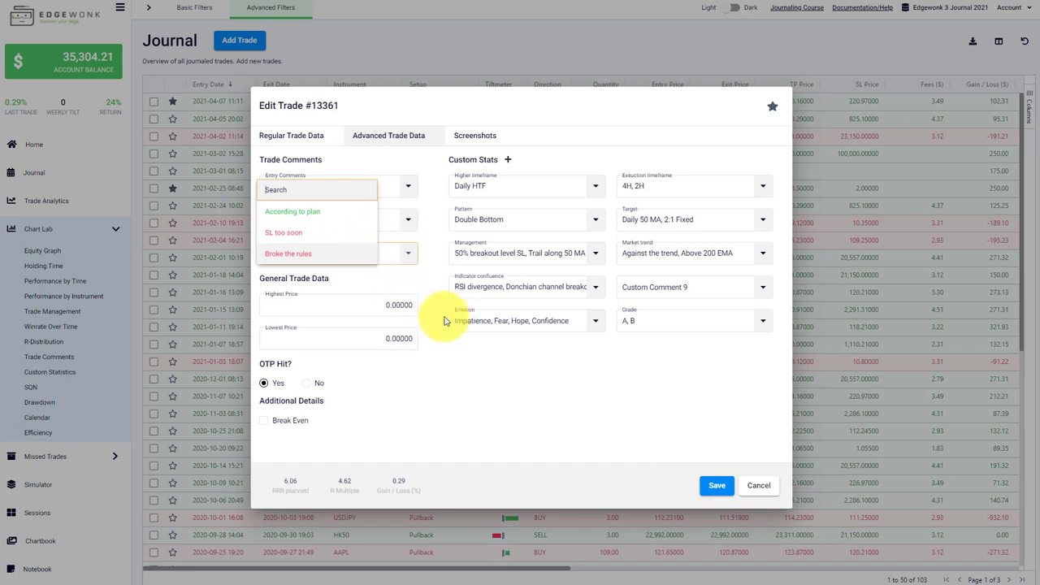
click(478, 367)
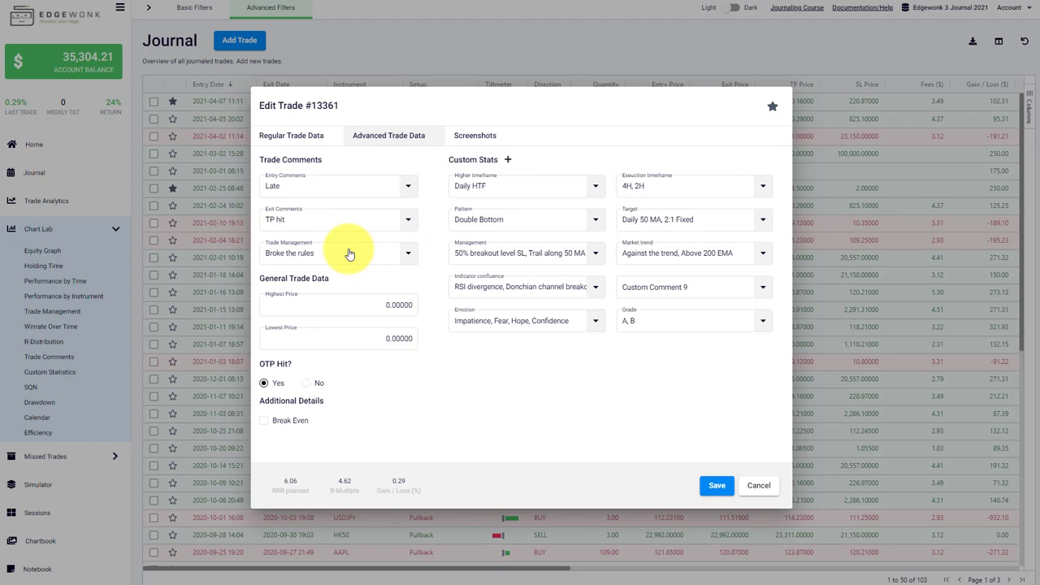
click(755, 490)
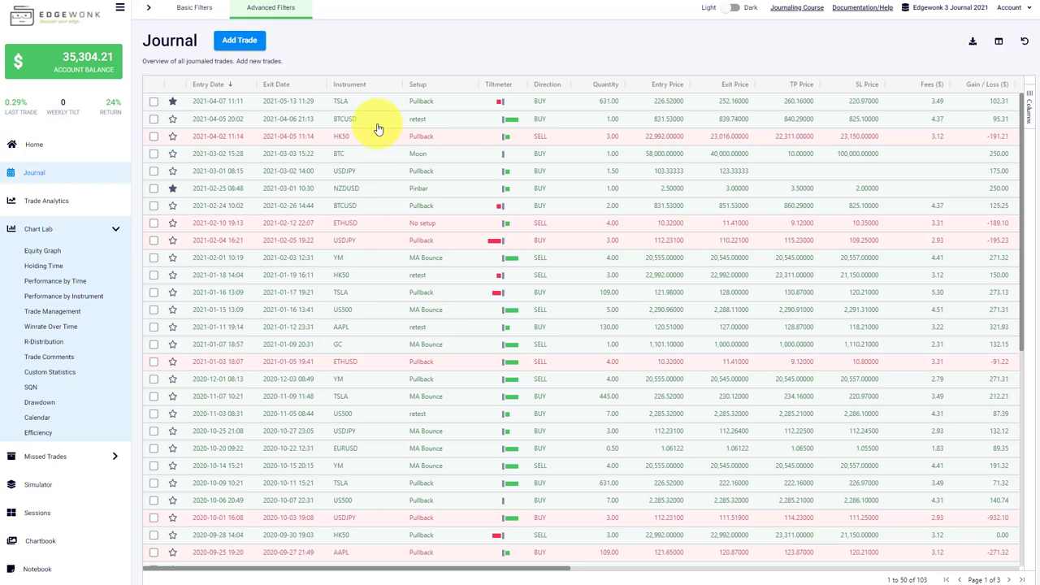
Open the Trade Comments page in the journal settings
scroll(81, 432, down, 2)
click(86, 549)
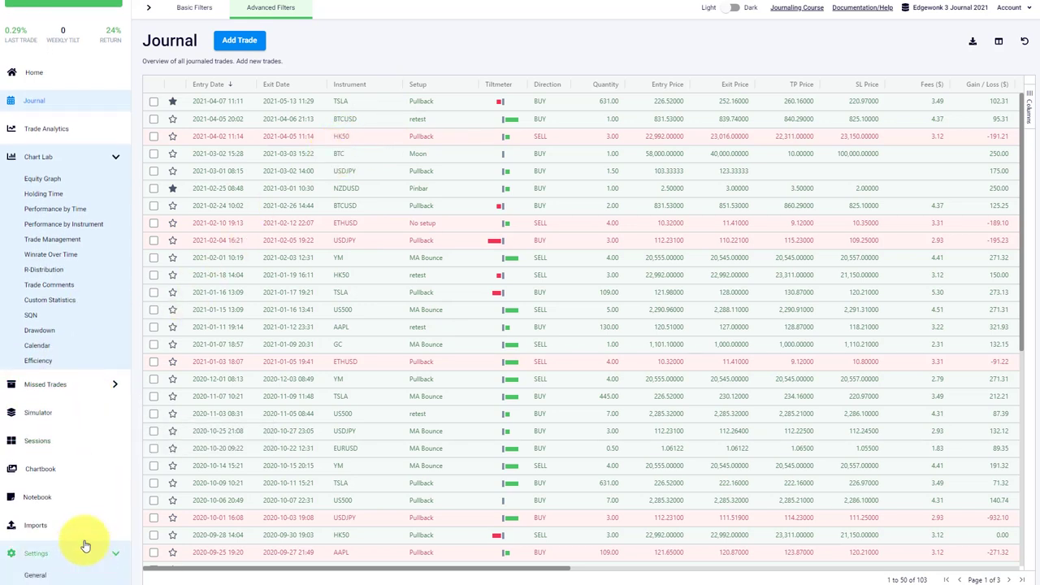
scroll(85, 547, down, 2)
click(70, 513)
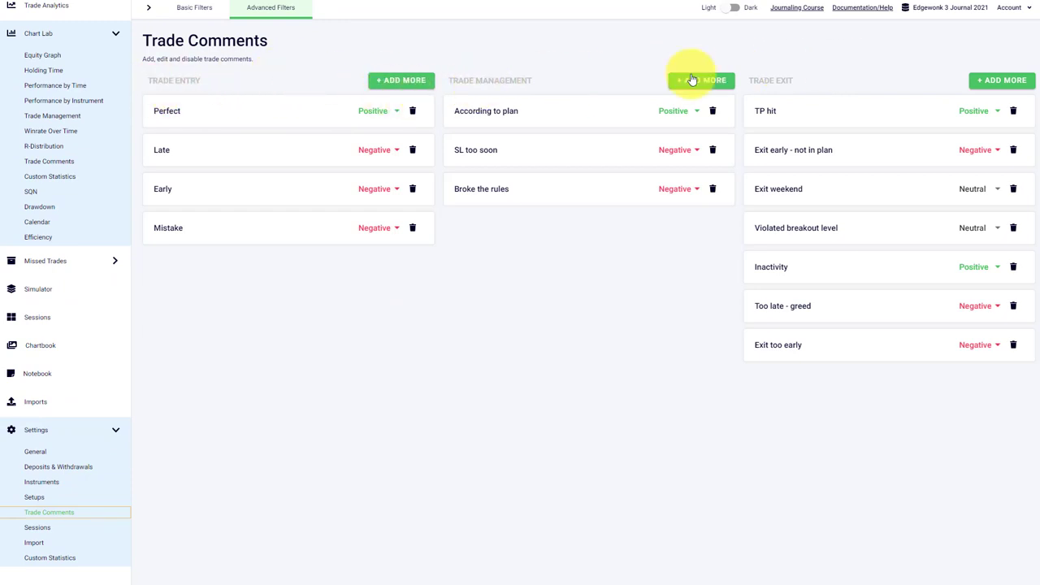
Try adding a trade entry comment, view its rating options, and delete the new comment
click(406, 79)
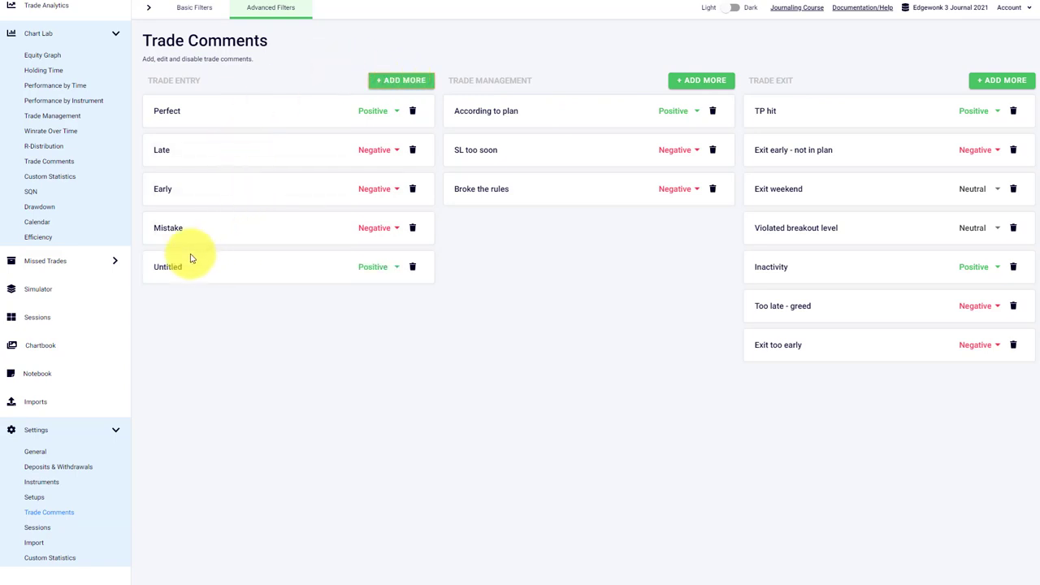
click(168, 266)
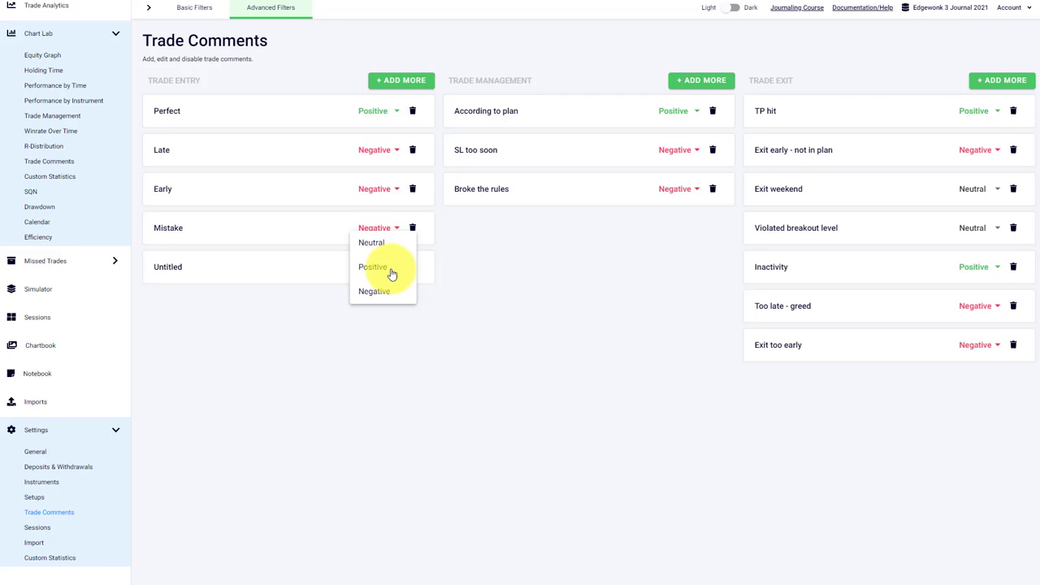
click(395, 352)
click(412, 268)
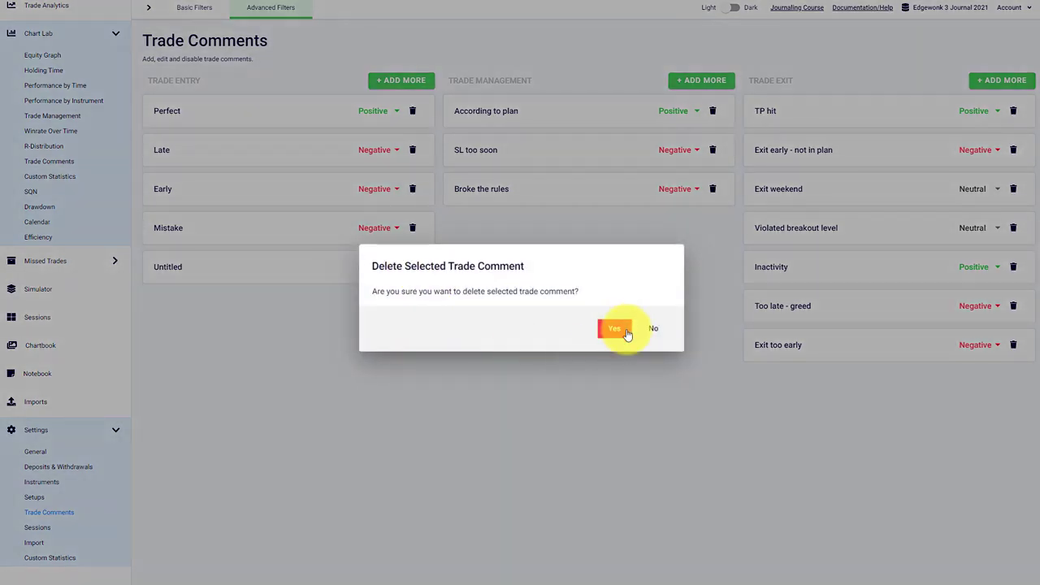
click(620, 329)
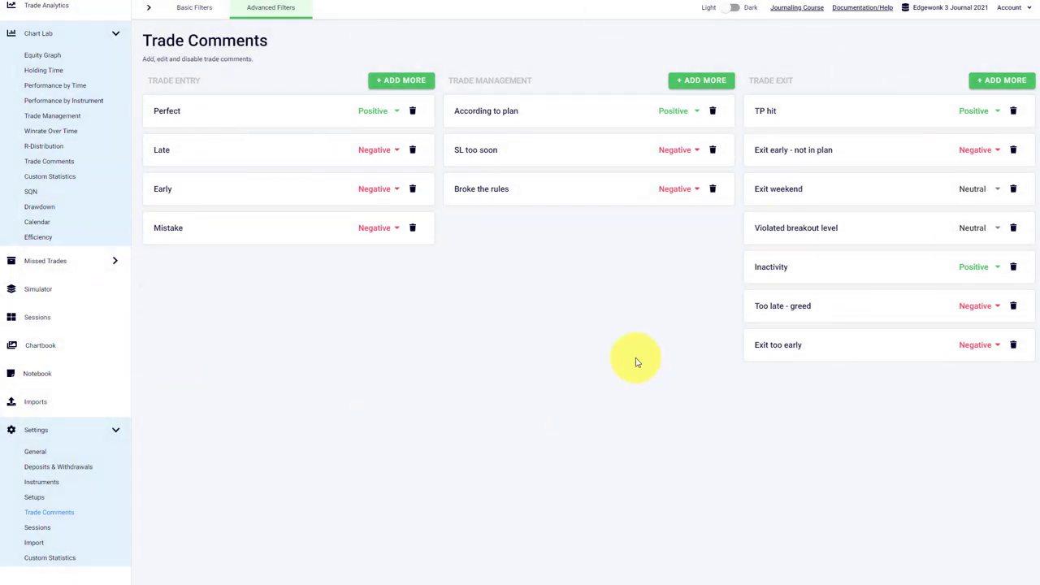
Return to the Home dashboard and switch the display to dark mode
scroll(69, 244, up, 3)
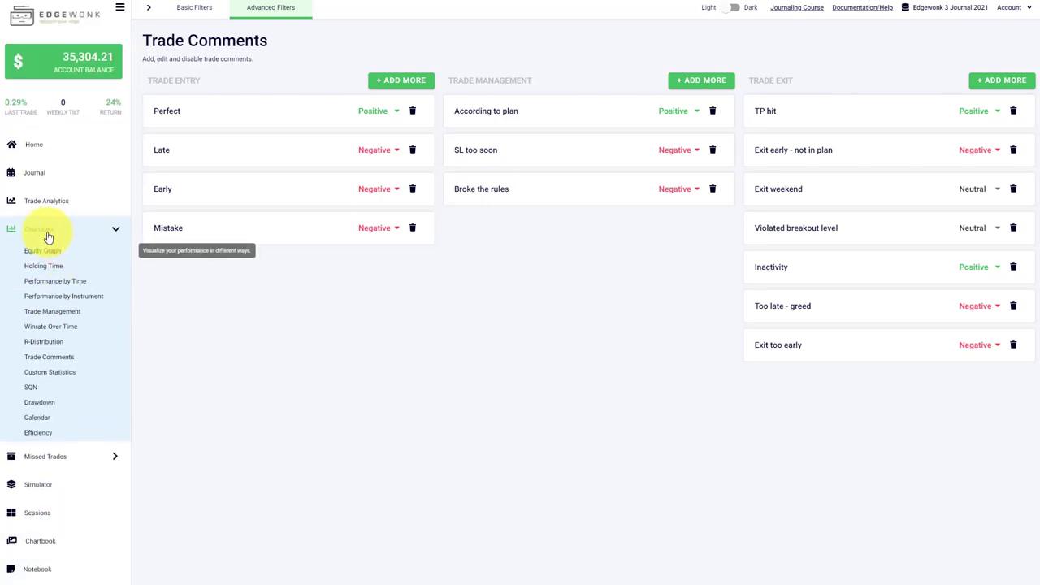
click(62, 153)
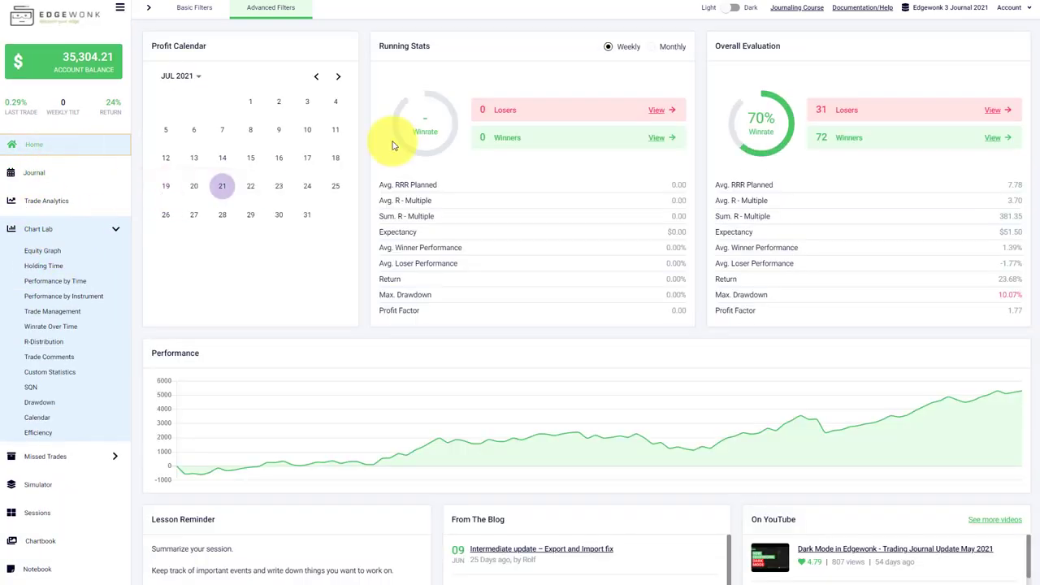
click(736, 9)
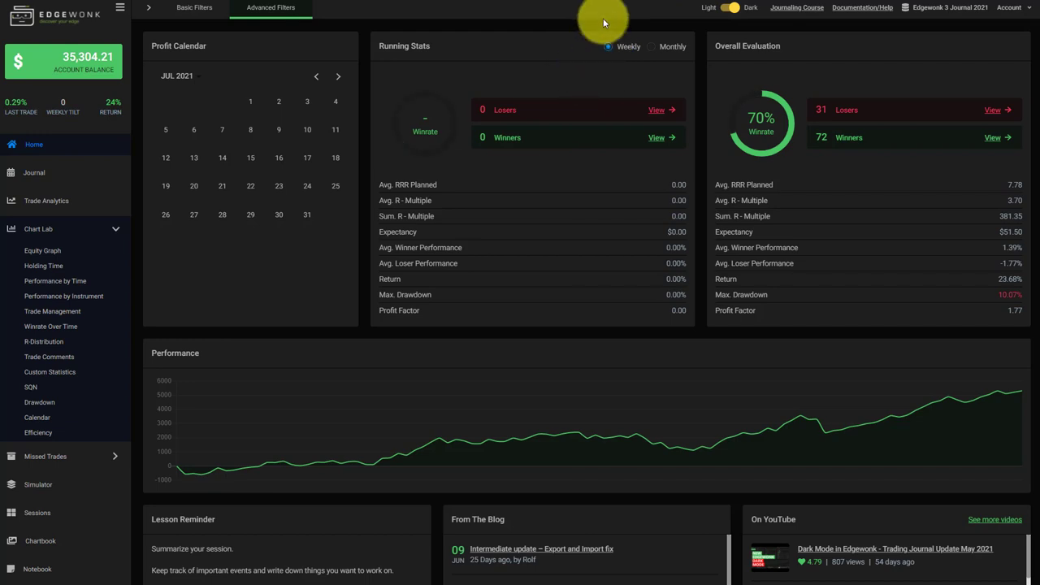